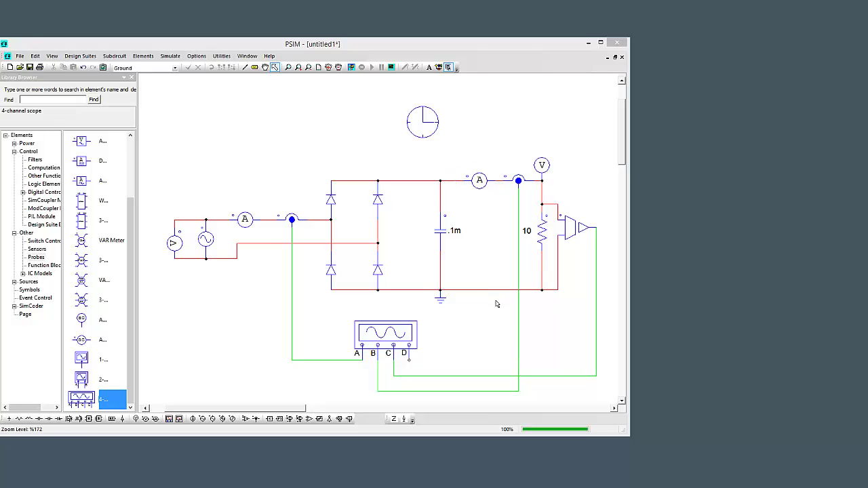
# Run the full-bridge rectifier simulation from the PSIM toolbar to open Simview.
pyautogui.click(351, 67)
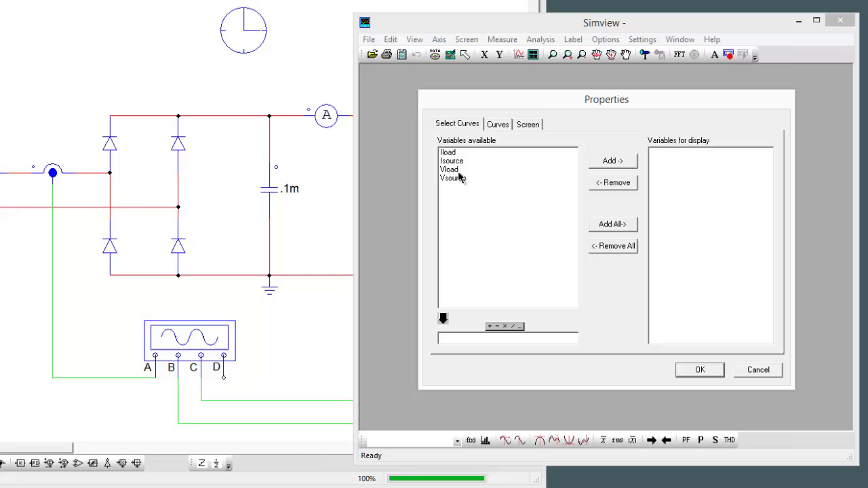
# Plot Vload in the first graph and Iload in a second stacked graph.
pyautogui.doubleClick(454, 171)
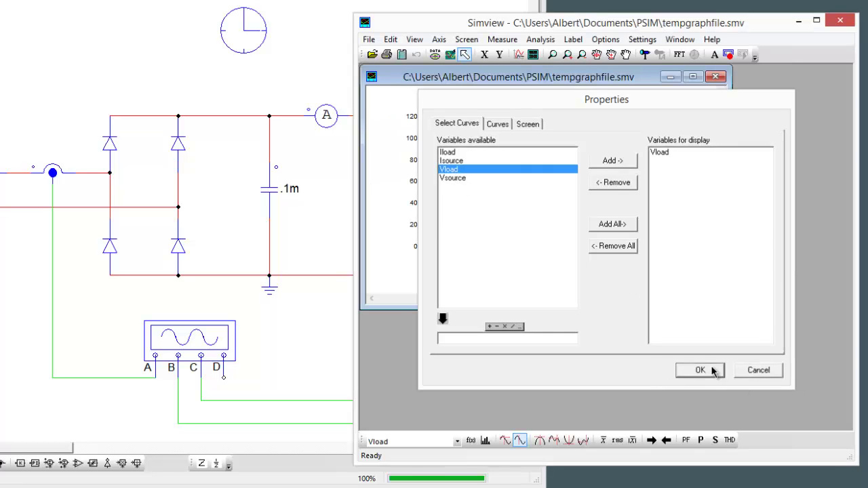
pyautogui.click(702, 368)
pyautogui.doubleClick(519, 82)
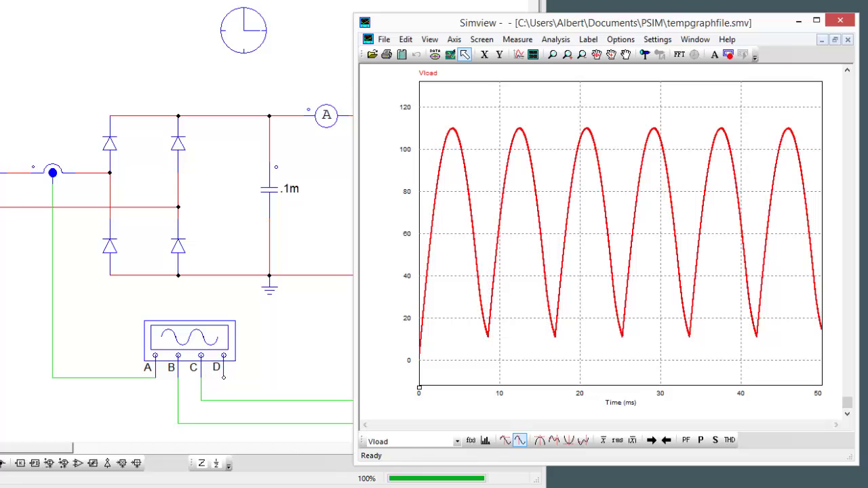
pyautogui.click(534, 55)
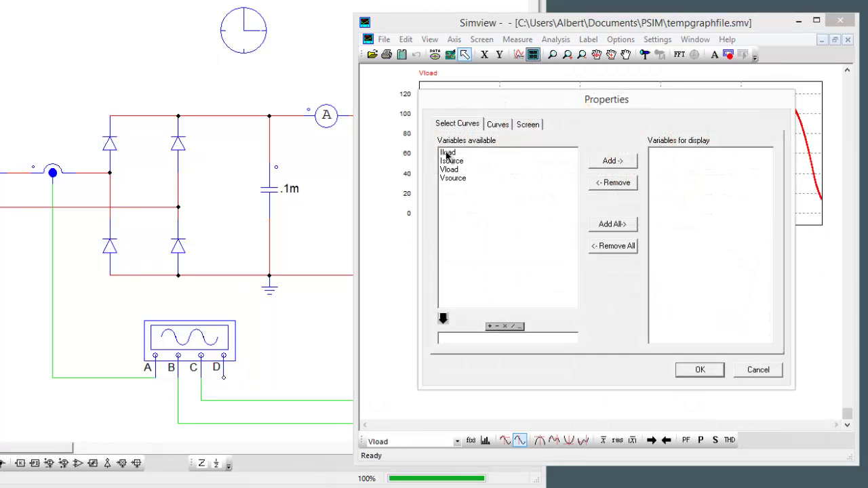
pyautogui.doubleClick(449, 152)
pyautogui.click(705, 372)
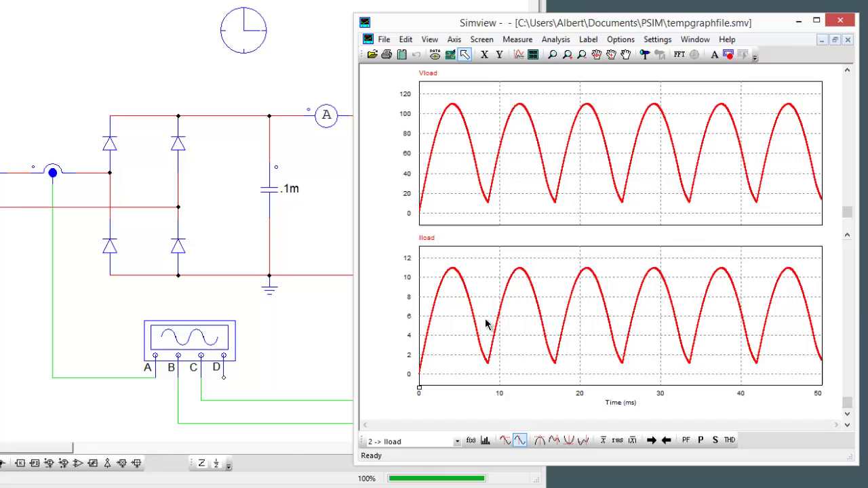
# Add third and fourth stacked graphs showing Vsource and Isource.
pyautogui.click(534, 55)
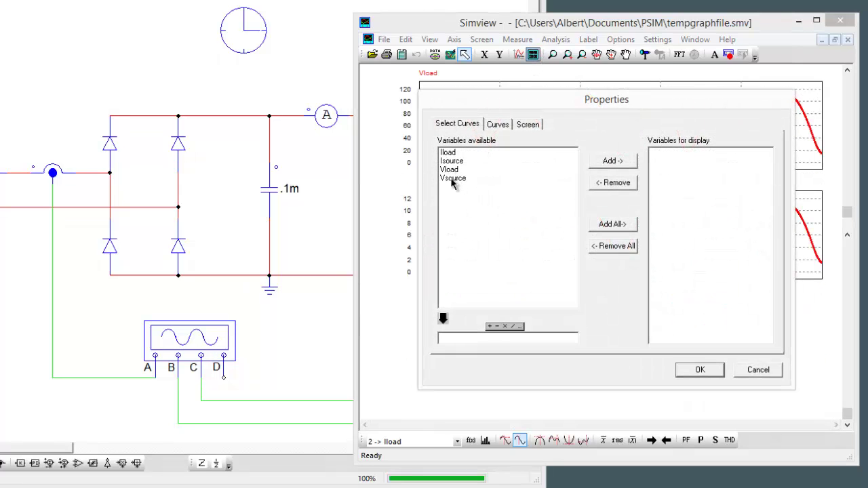
pyautogui.doubleClick(452, 178)
pyautogui.click(702, 369)
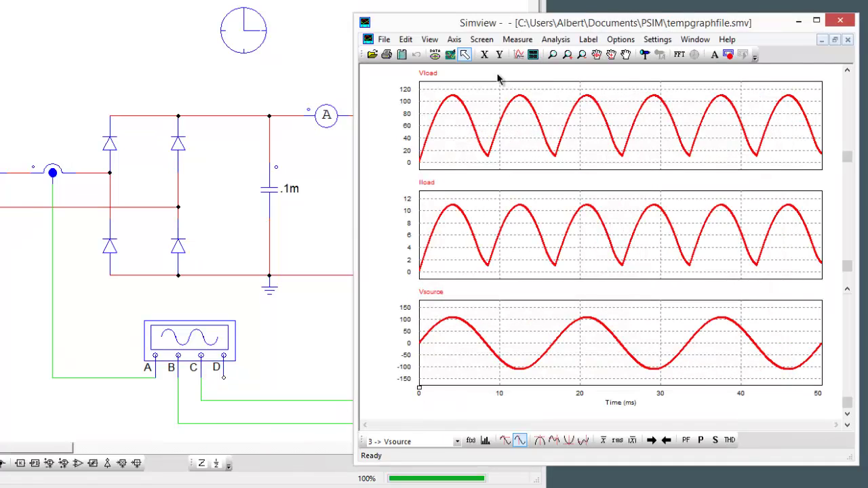
pyautogui.click(533, 55)
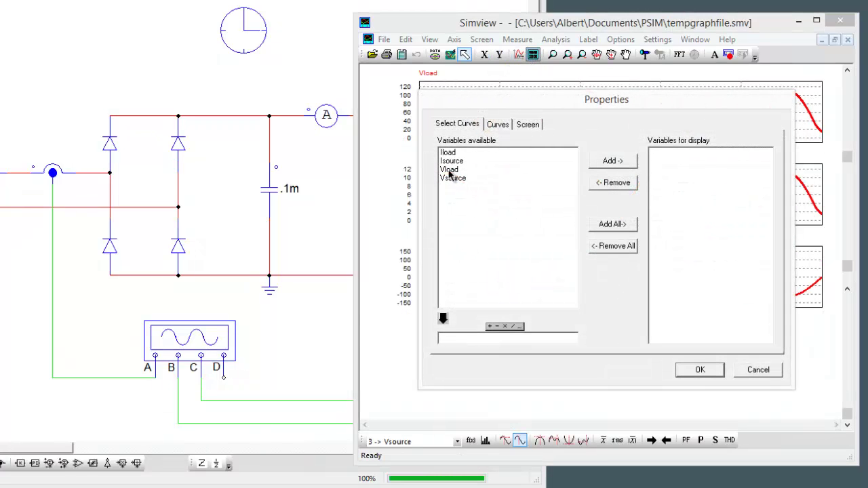
pyautogui.doubleClick(451, 161)
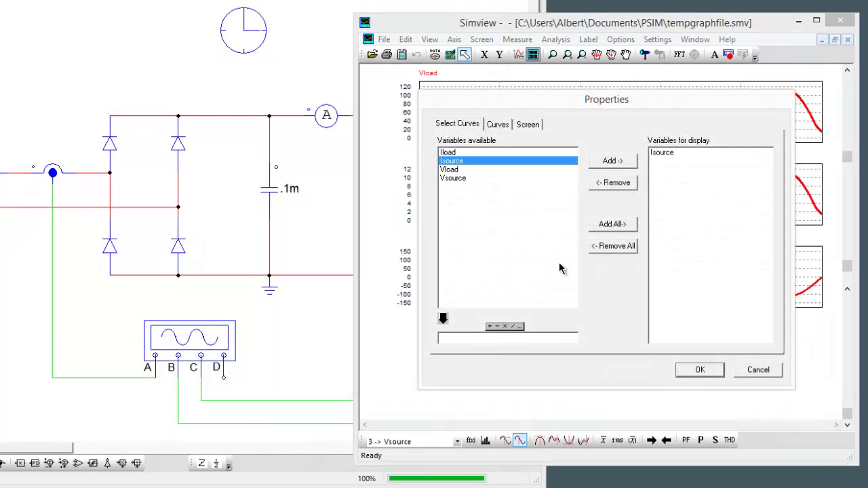
pyautogui.click(701, 369)
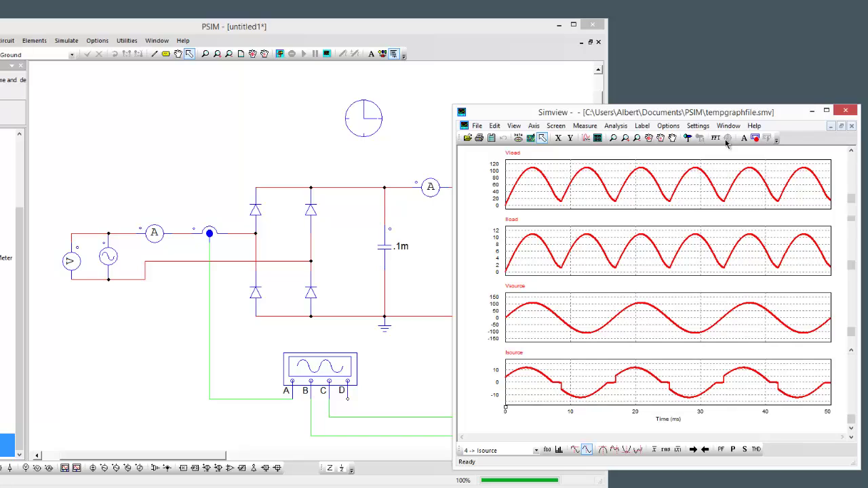
# Enable Free Run in Simulation Control, keeping the 5E-006 time step.
pyautogui.click(555, 77)
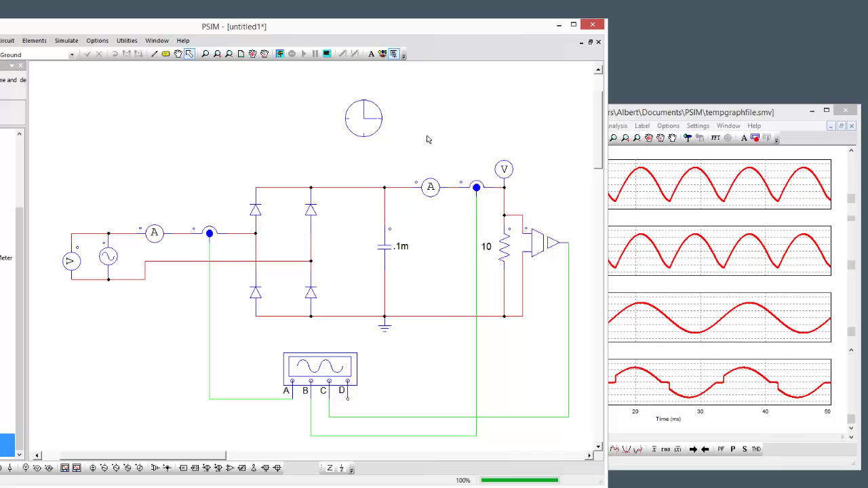
pyautogui.doubleClick(372, 116)
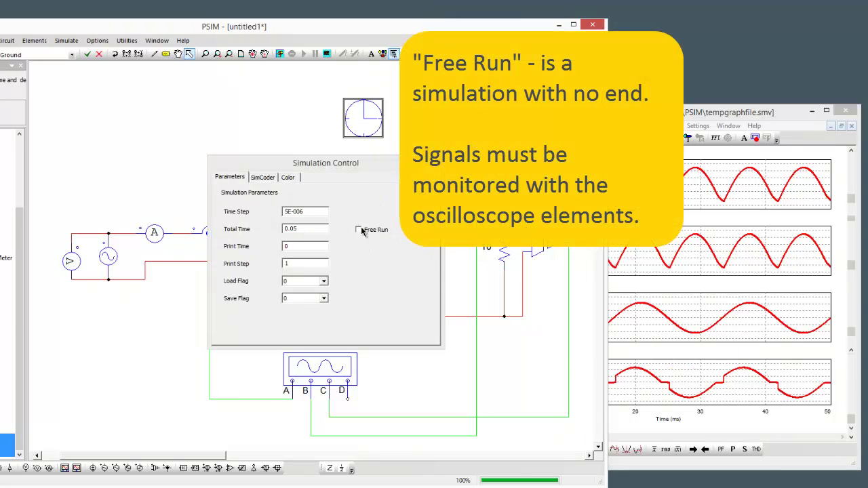
pyautogui.click(360, 230)
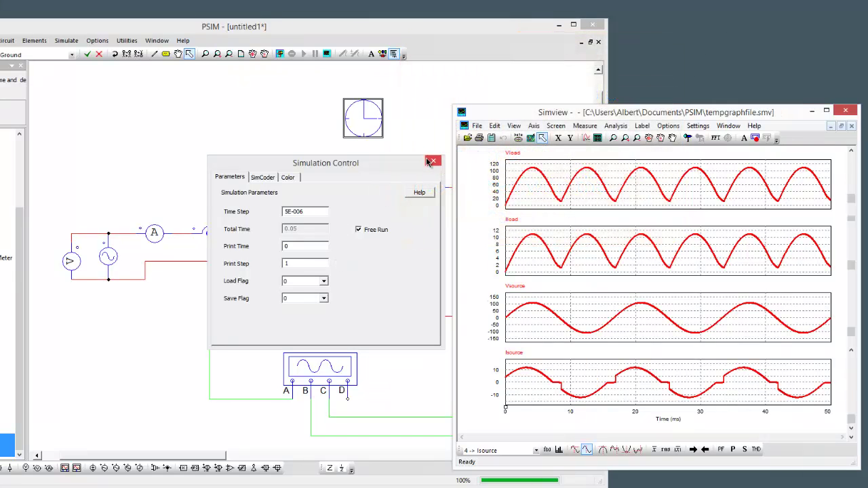
pyautogui.click(427, 161)
pyautogui.click(428, 161)
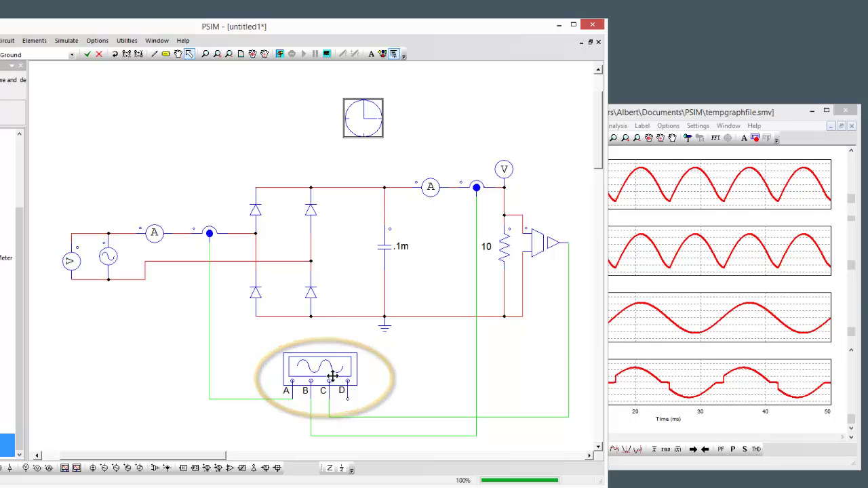
# Open SCOPE1 and start the free-run simulation to see live waveforms at 5 ms/Div.
pyautogui.doubleClick(329, 375)
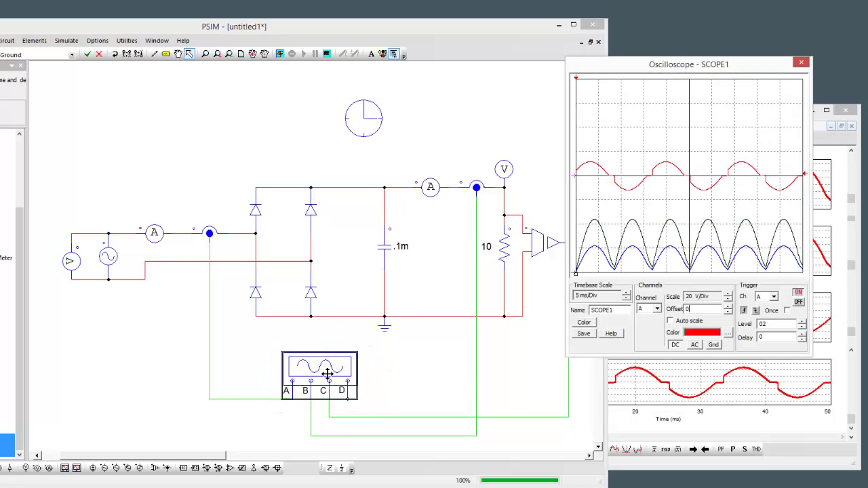
pyautogui.click(279, 55)
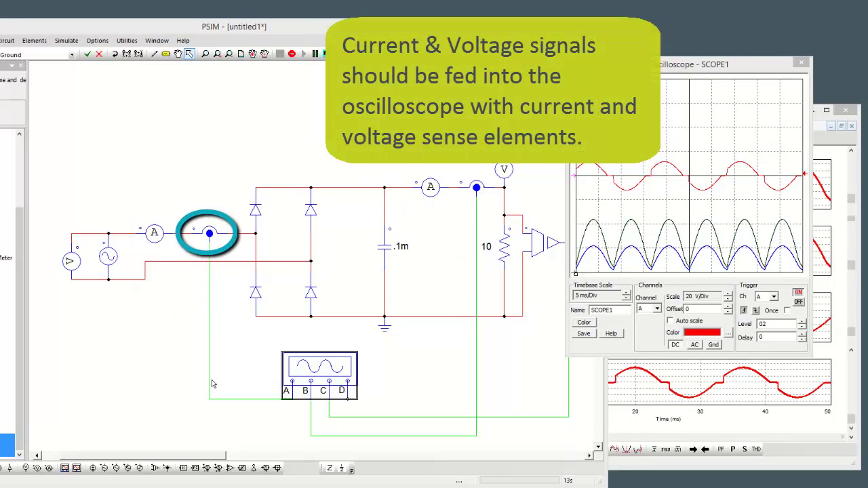
# Inspect SCOPE1's channel B, then C, then B again for scale, offset and colour.
pyautogui.click(288, 436)
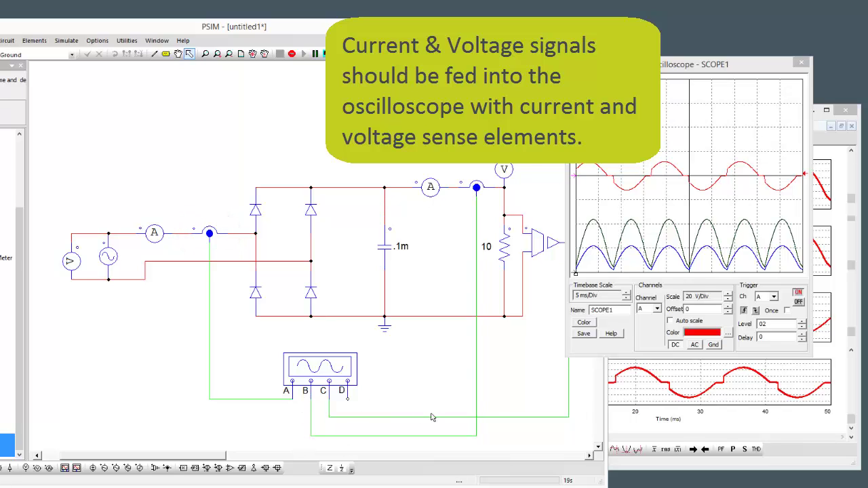
pyautogui.click(658, 309)
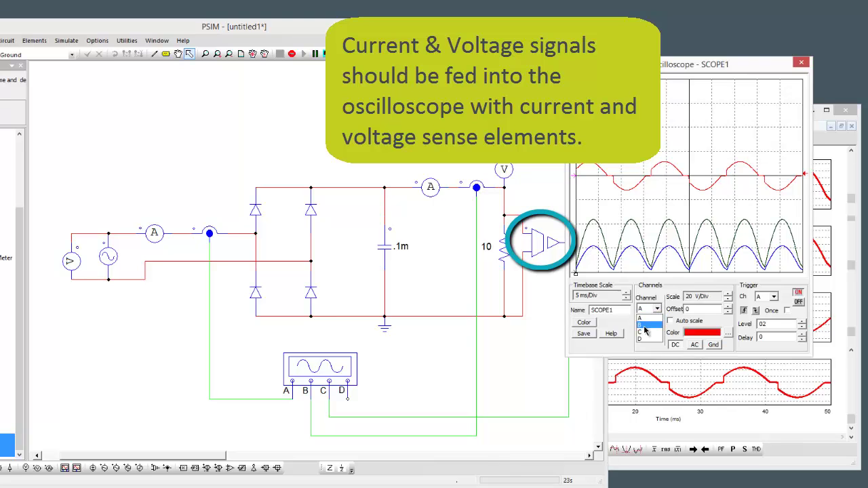
pyautogui.click(645, 325)
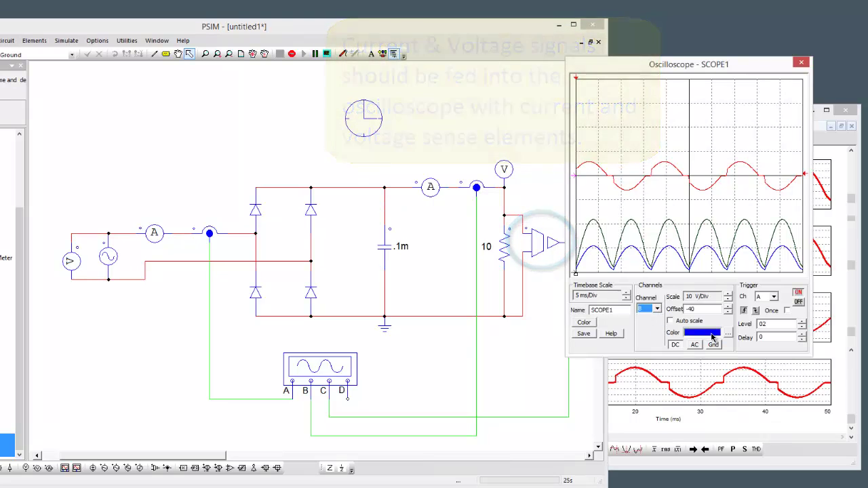
pyautogui.click(659, 310)
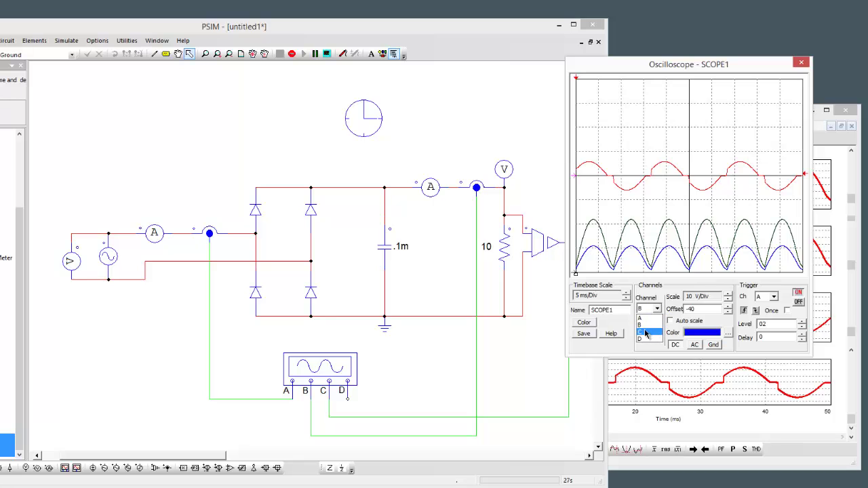
pyautogui.click(643, 317)
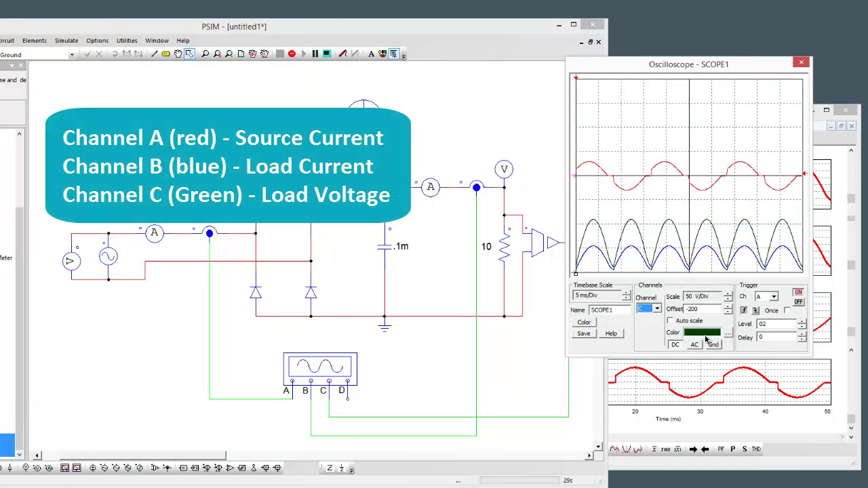
pyautogui.click(659, 309)
pyautogui.click(654, 325)
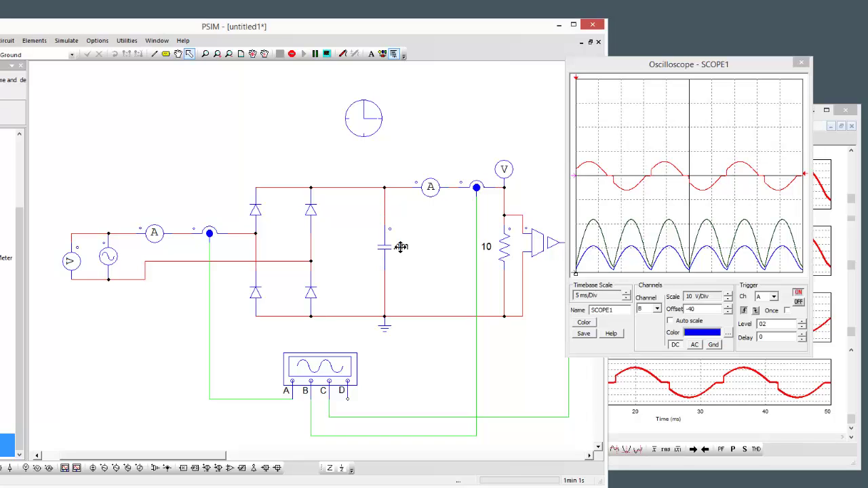
# Raise the load resistor's run-time value from 10 to 26 ohms.
pyautogui.click(486, 246)
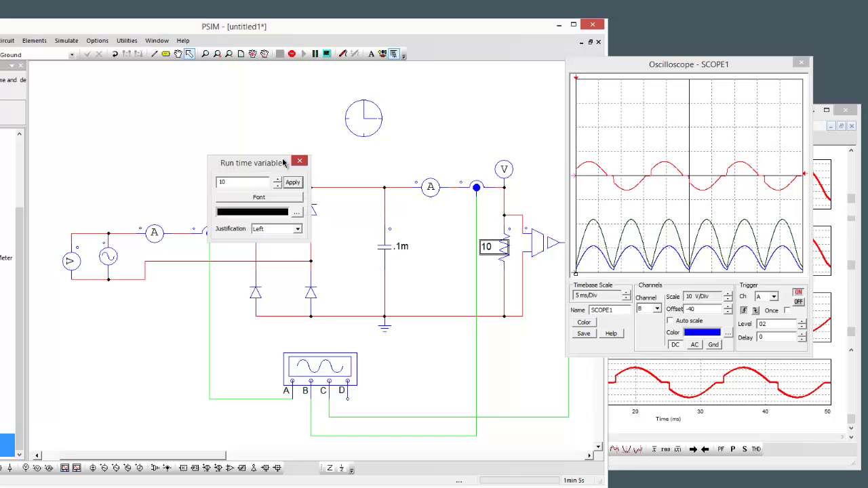
pyautogui.click(302, 161)
pyautogui.click(485, 248)
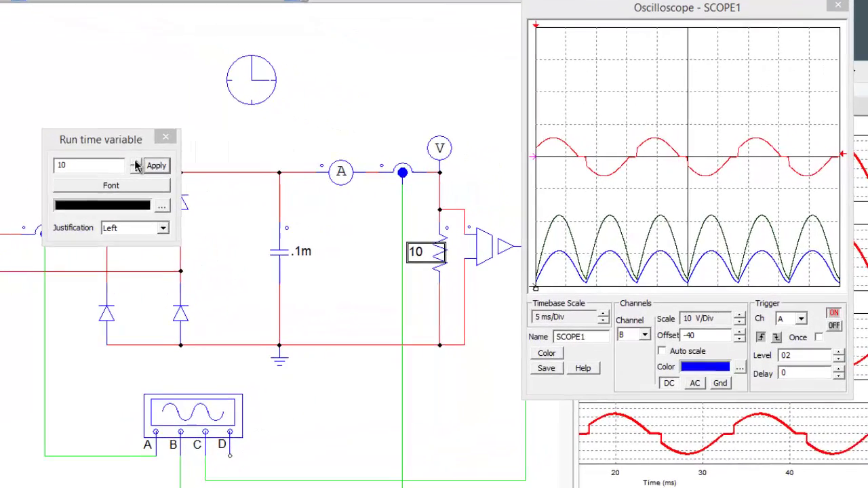
pyautogui.click(277, 181)
pyautogui.click(277, 181)
pyautogui.click(277, 180)
pyautogui.click(277, 180)
pyautogui.click(125, 165)
pyautogui.click(126, 165)
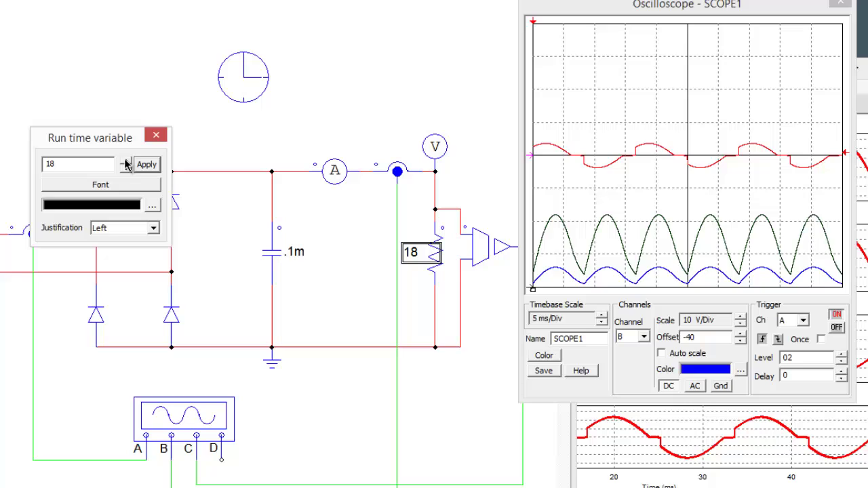
pyautogui.click(126, 165)
pyautogui.click(125, 165)
pyautogui.click(125, 165)
pyautogui.click(125, 165)
pyautogui.click(126, 165)
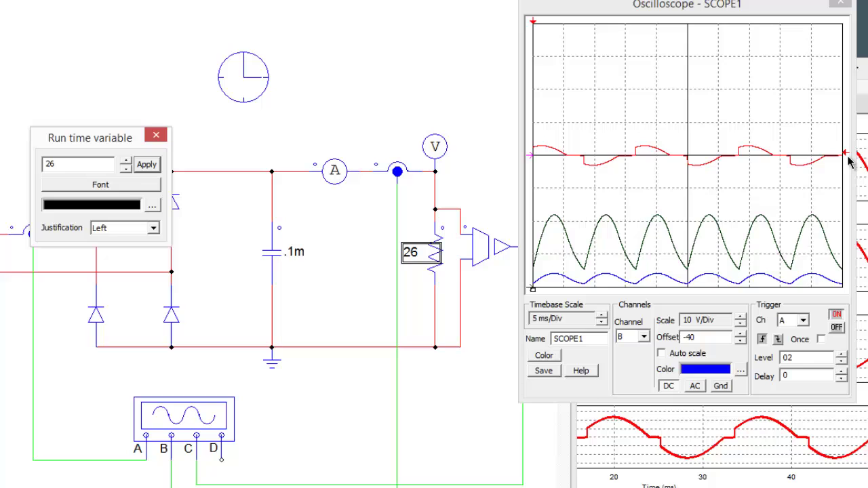
# Lower the load resistance from 26 down to 4 ohms.
pyautogui.click(125, 169)
pyautogui.click(125, 169)
pyautogui.click(125, 168)
pyautogui.click(126, 169)
pyautogui.click(126, 169)
pyautogui.click(126, 169)
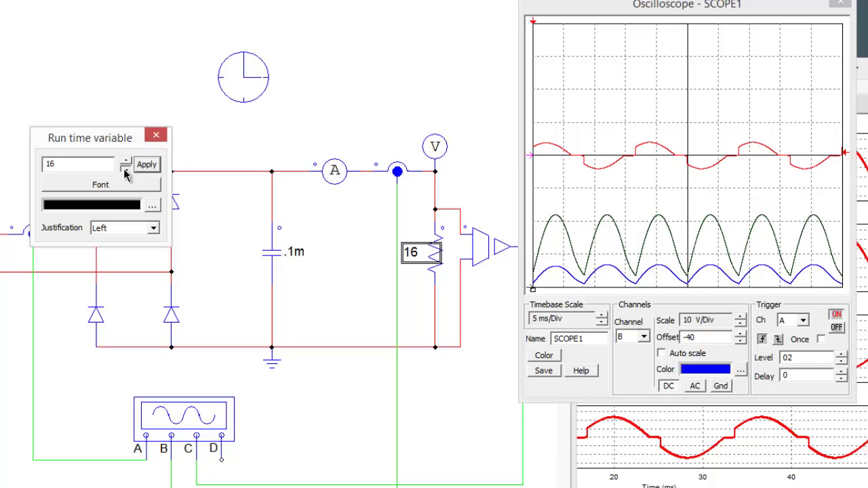
pyautogui.click(126, 169)
pyautogui.click(125, 169)
pyautogui.click(125, 169)
pyautogui.click(125, 169)
pyautogui.click(126, 169)
pyautogui.click(126, 169)
pyautogui.click(126, 169)
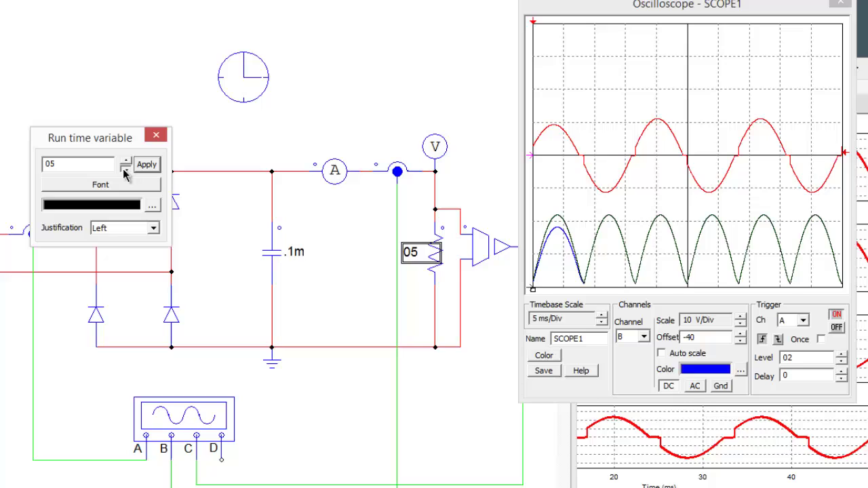
pyautogui.click(125, 169)
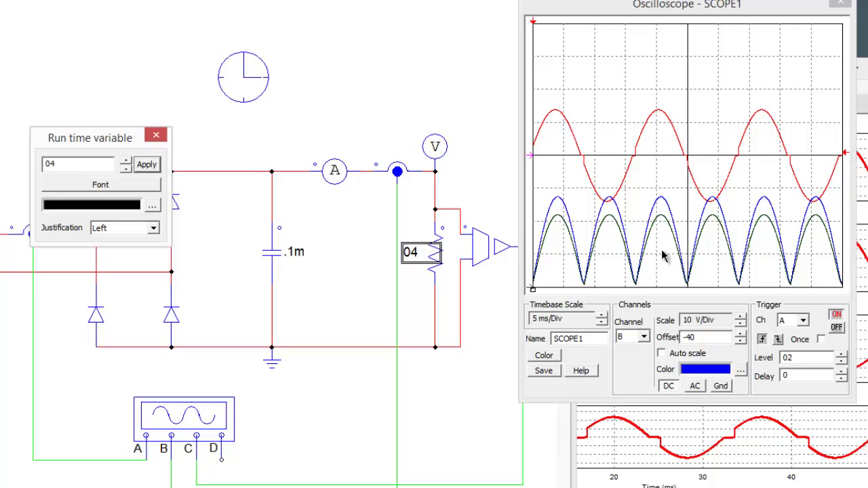
# Return the load resistance to 10 ohms and close the run-time variable dialog.
pyautogui.moveTo(124, 161); pyautogui.dragTo(123, 163)
pyautogui.click(125, 161)
pyautogui.click(125, 161)
pyautogui.click(125, 168)
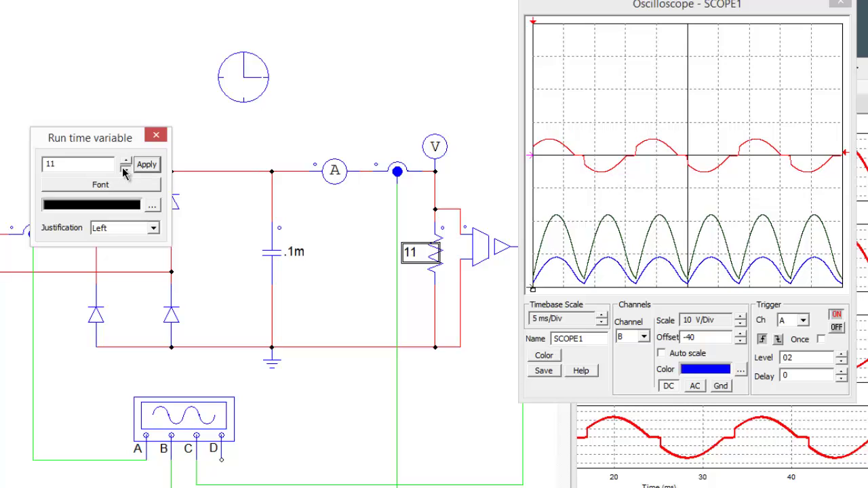
pyautogui.click(126, 167)
pyautogui.click(156, 136)
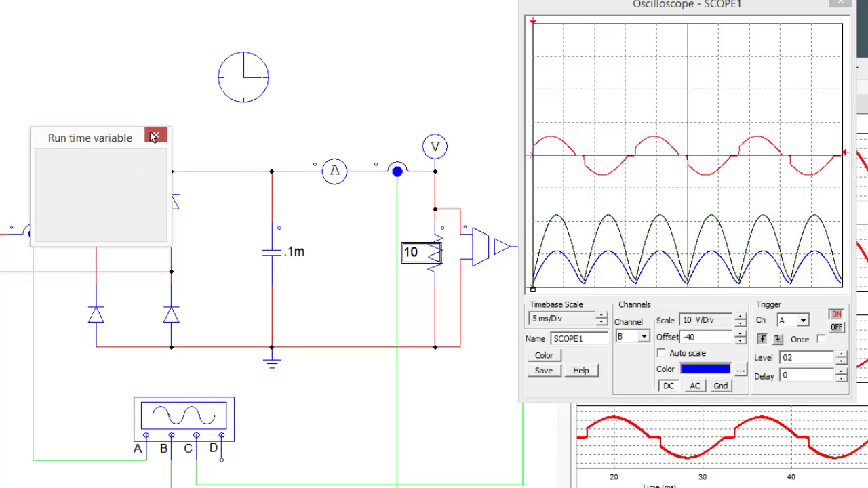
# Step the capacitor's run-time value up from .1m to .9m.
pyautogui.click(298, 255)
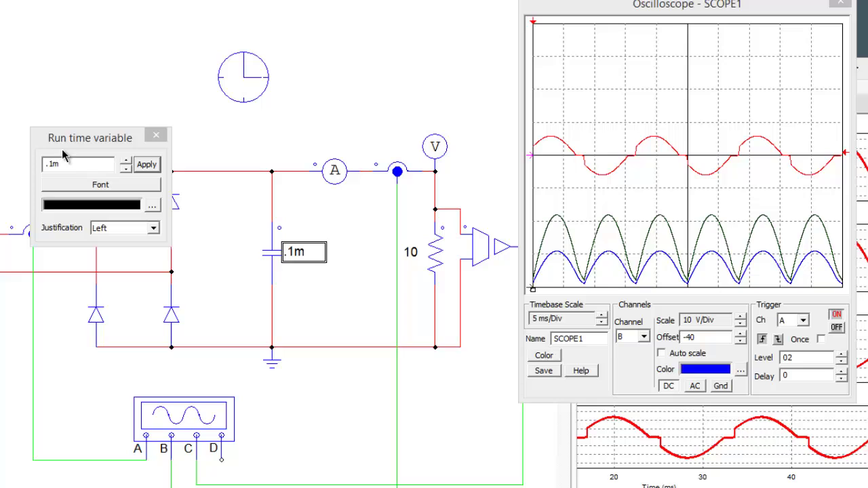
pyautogui.click(125, 161)
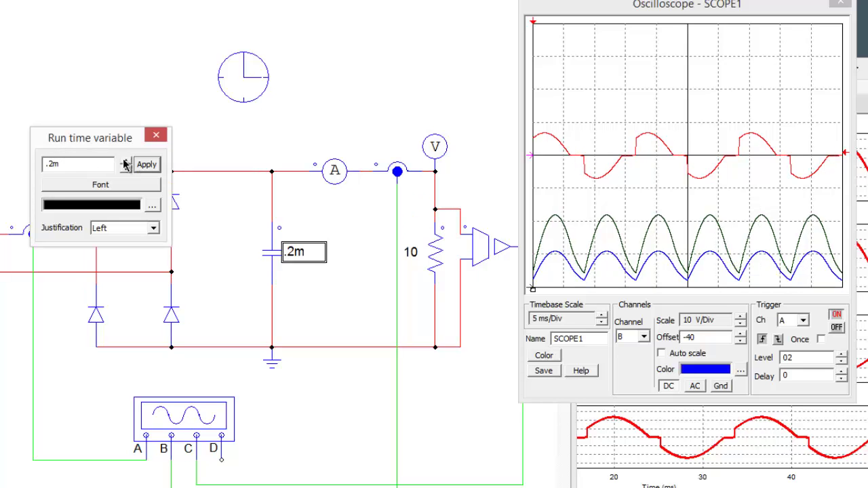
pyautogui.click(125, 162)
pyautogui.click(124, 161)
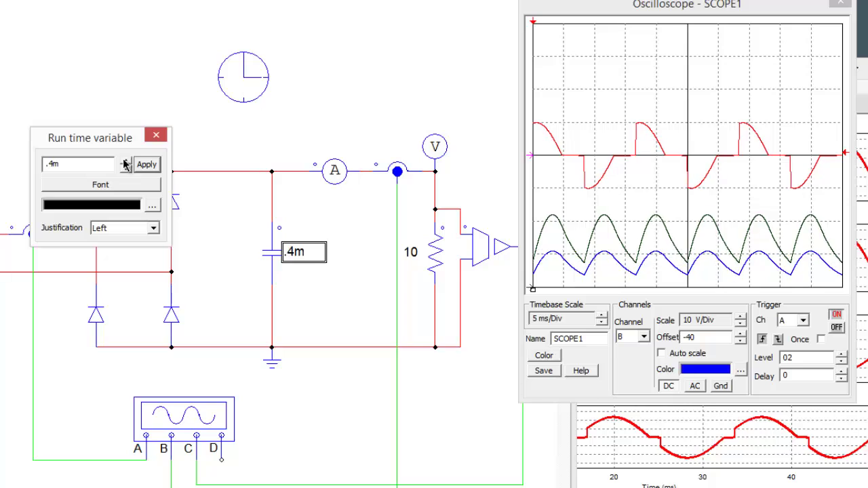
pyautogui.click(125, 161)
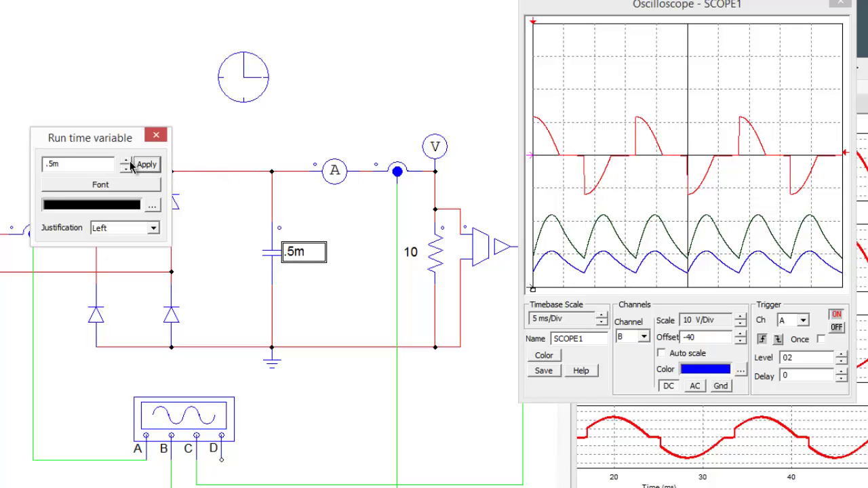
pyautogui.click(126, 161)
pyautogui.click(125, 162)
pyautogui.click(125, 161)
pyautogui.click(126, 162)
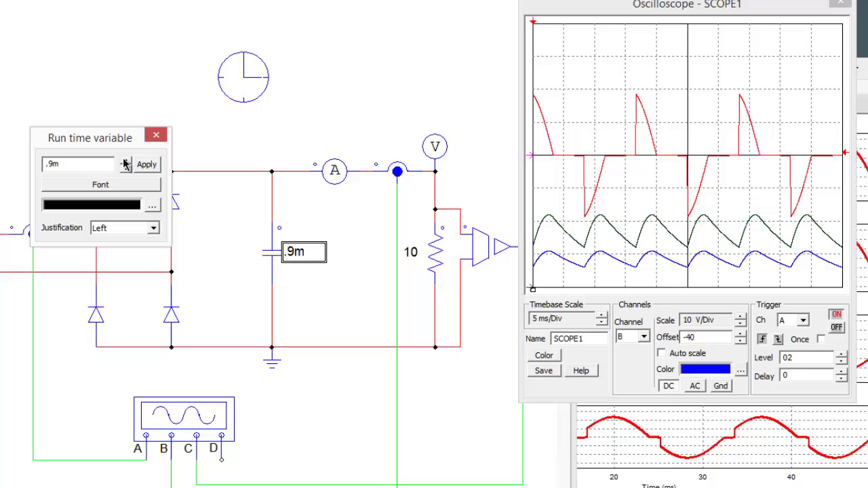
# Enter 1.0m as the capacitance and apply it.
pyautogui.doubleClick(52, 163)
pyautogui.write('1m')
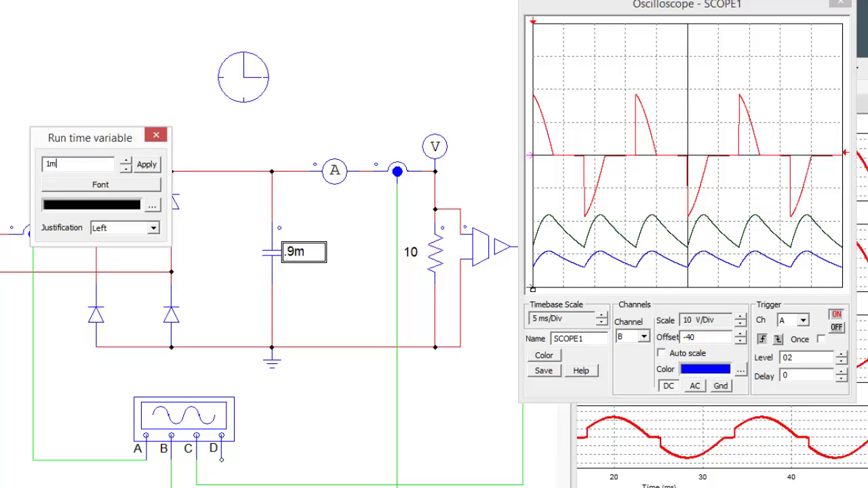
pyautogui.click(148, 165)
pyautogui.write('.0')
pyautogui.click(146, 165)
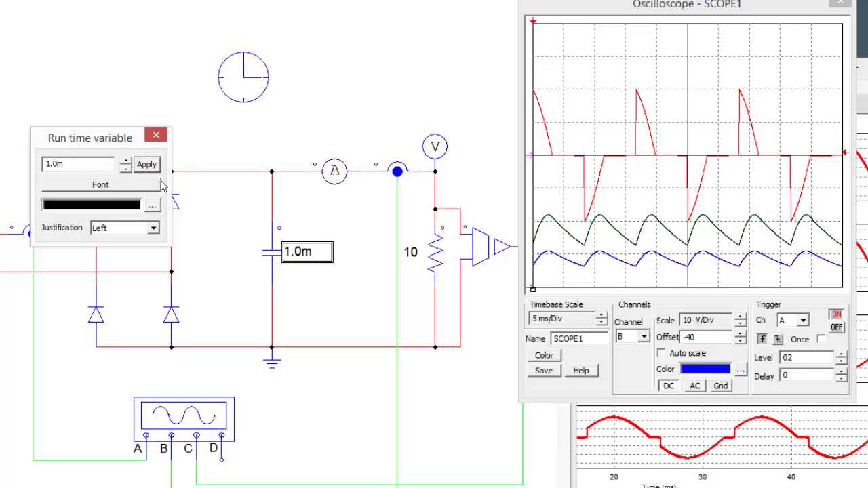
# Step the capacitance up from 1.0m to 1.9m.
pyautogui.click(126, 162)
pyautogui.click(126, 163)
pyautogui.click(126, 162)
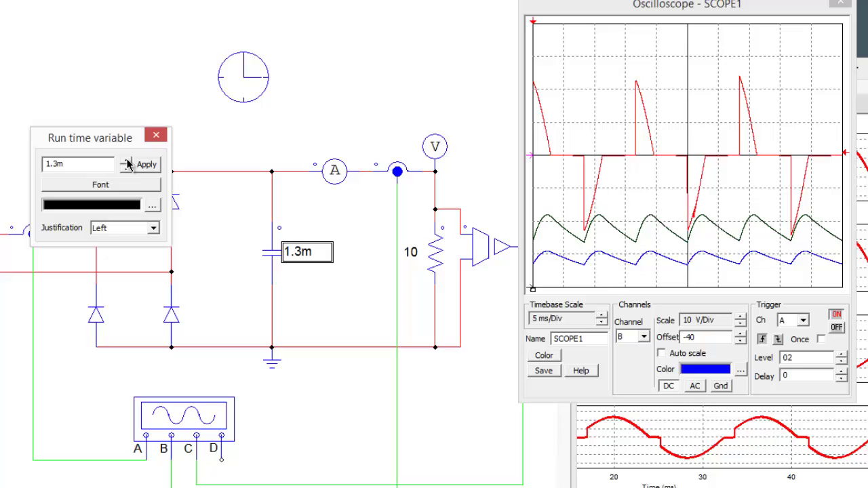
pyautogui.click(127, 162)
pyautogui.click(126, 162)
pyautogui.click(126, 162)
pyautogui.click(126, 162)
pyautogui.click(126, 162)
pyautogui.click(127, 163)
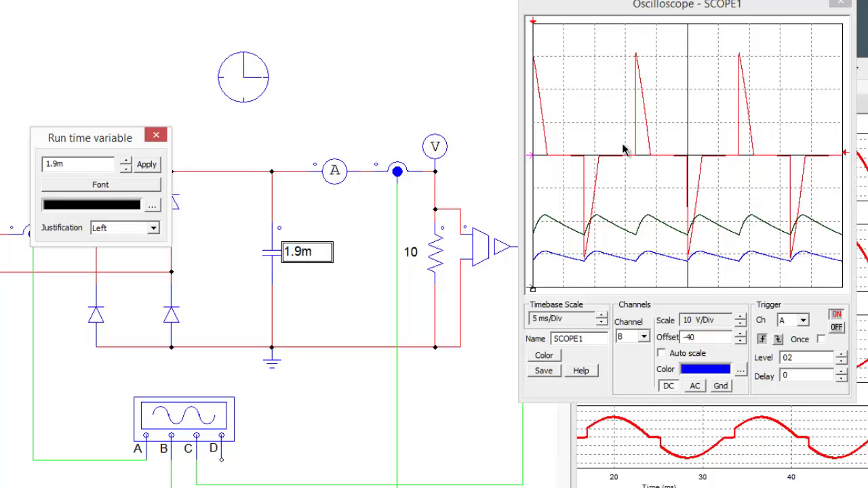
# Step the capacitance up from 2.0m to 2.8m.
pyautogui.click(125, 162)
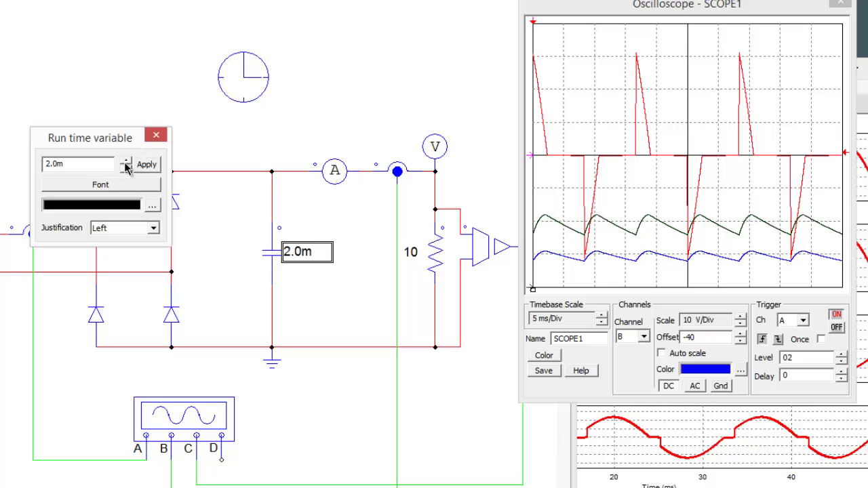
pyautogui.click(126, 161)
pyautogui.click(125, 161)
pyautogui.click(125, 162)
pyautogui.click(125, 161)
pyautogui.click(126, 161)
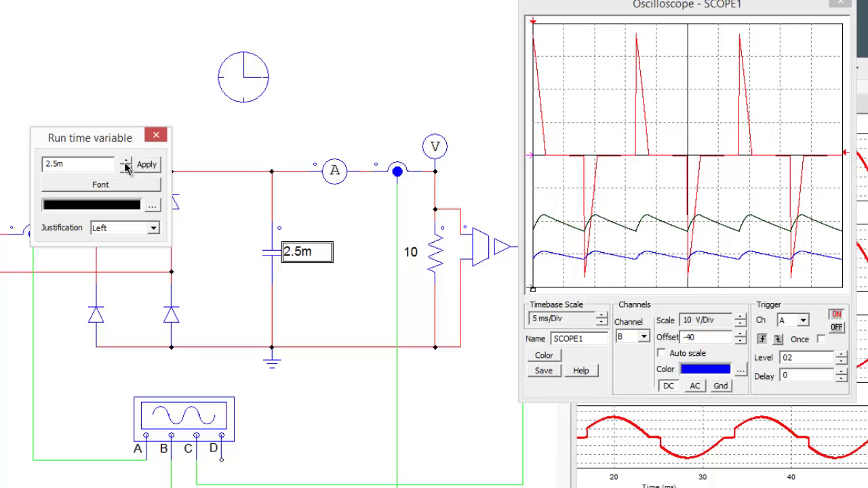
pyautogui.click(125, 162)
pyautogui.click(125, 162)
pyautogui.click(125, 162)
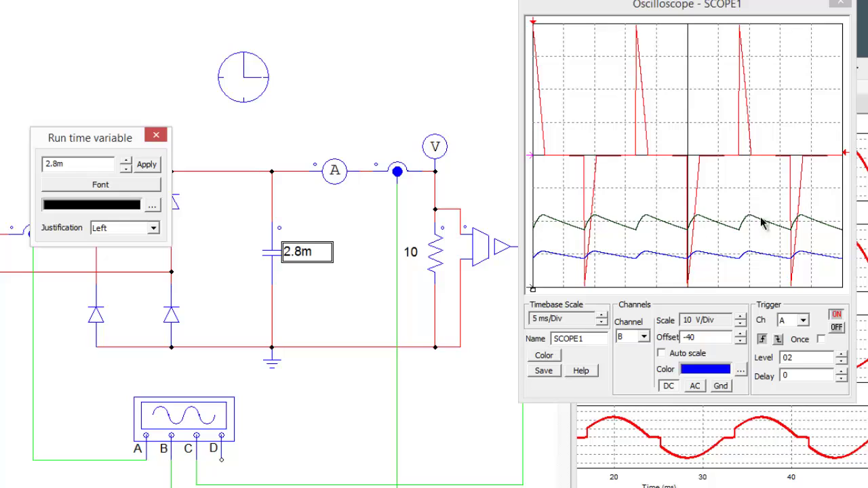
# Stop the free run, disable Free Run, and rerun the simulation with the 2.8m capacitor.
pyautogui.click(157, 139)
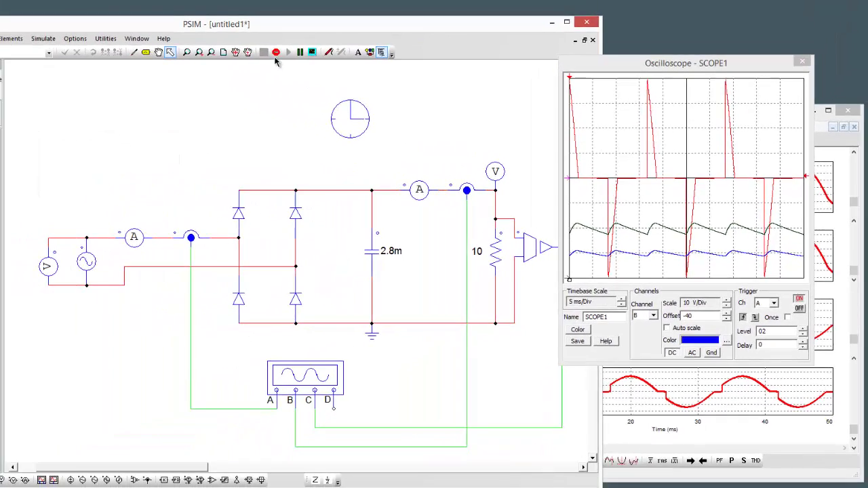
pyautogui.click(276, 53)
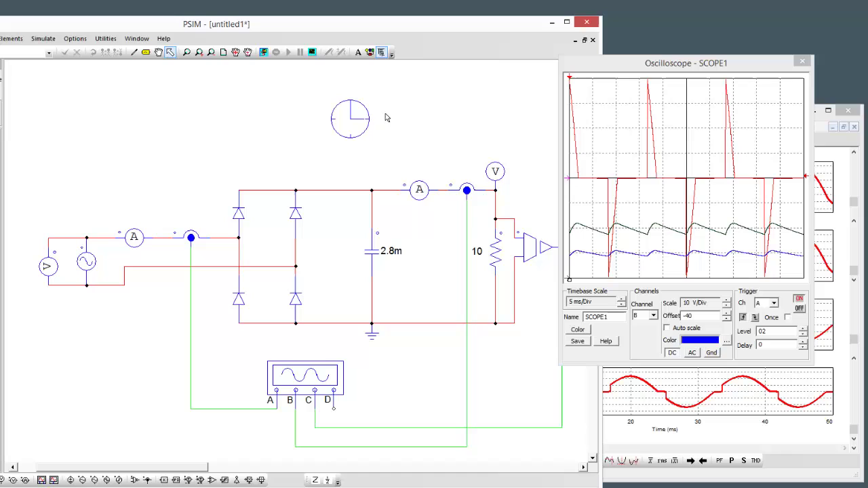
pyautogui.doubleClick(356, 120)
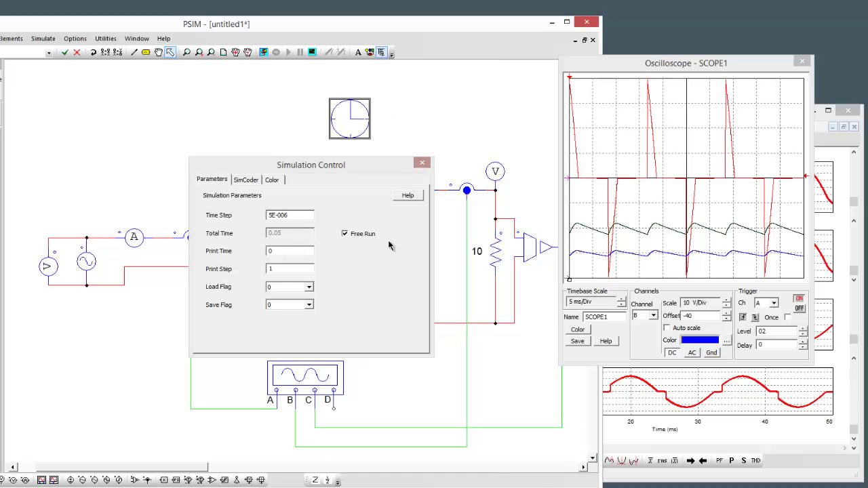
pyautogui.click(346, 235)
pyautogui.click(422, 165)
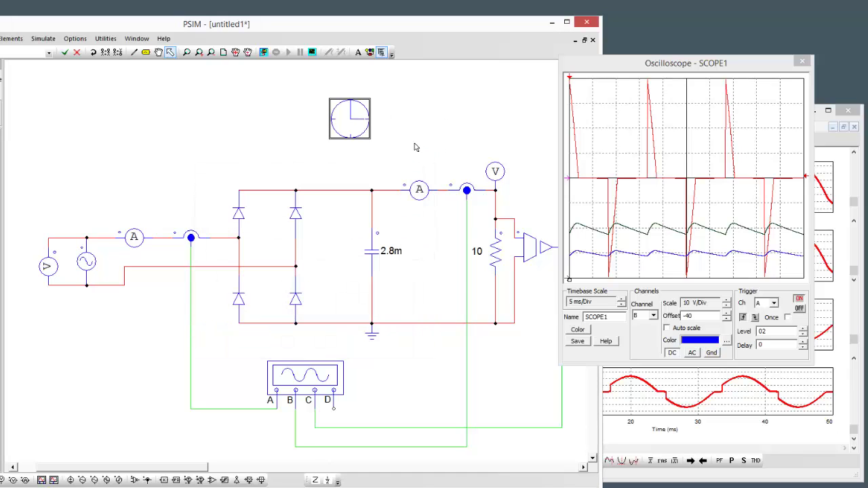
pyautogui.click(264, 53)
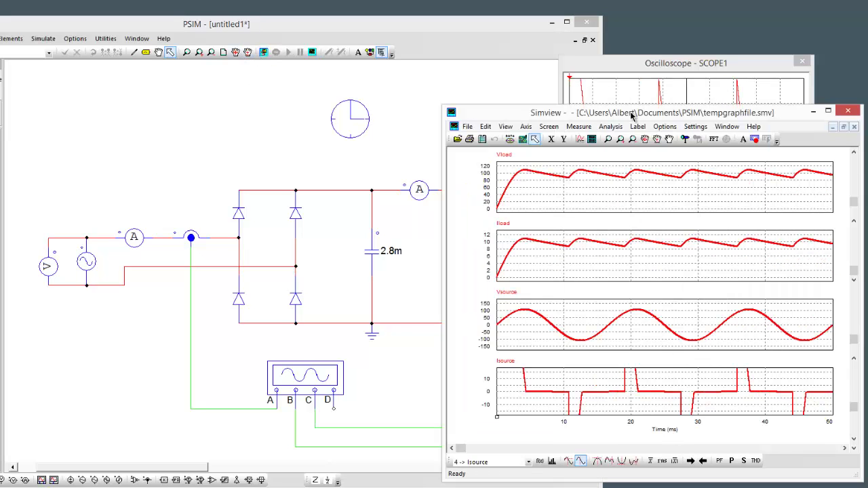
# Rescale the plots to fit Isource and box-zoom onto the 8–42 ms steady-state cycles.
pyautogui.click(528, 141)
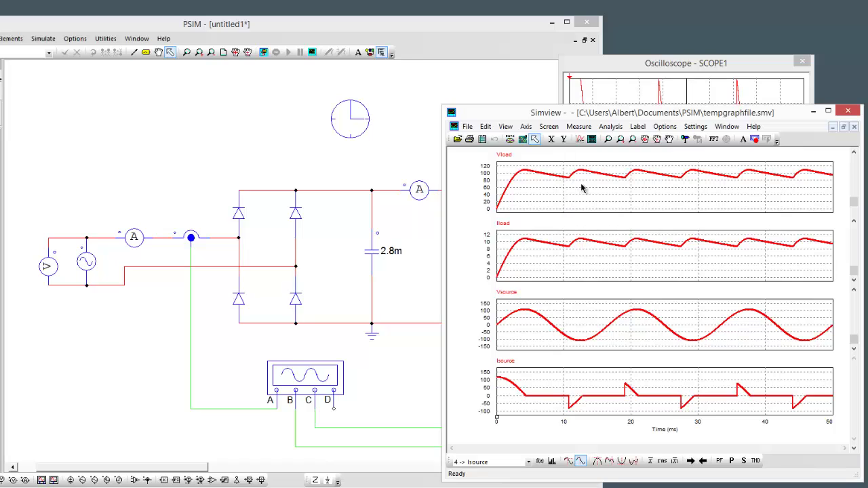
pyautogui.click(607, 140)
pyautogui.moveTo(554, 333); pyautogui.dragTo(779, 345)
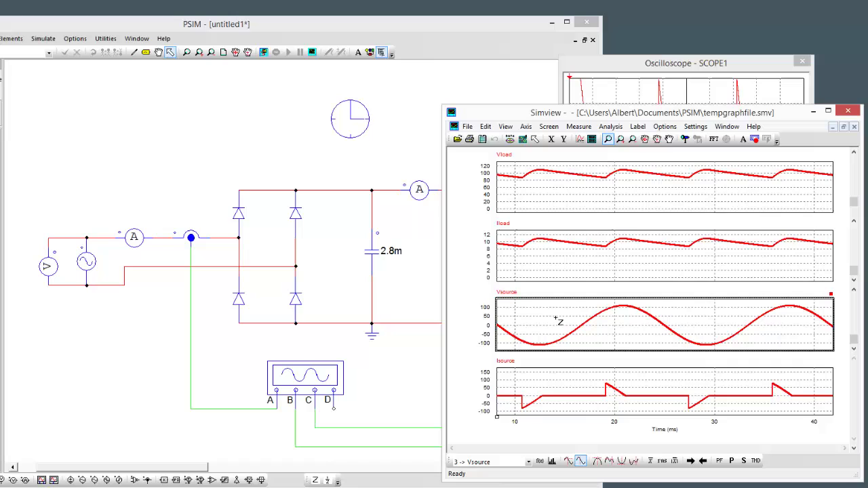
# Add Isource as a second curve on the Vsource plot.
pyautogui.click(580, 139)
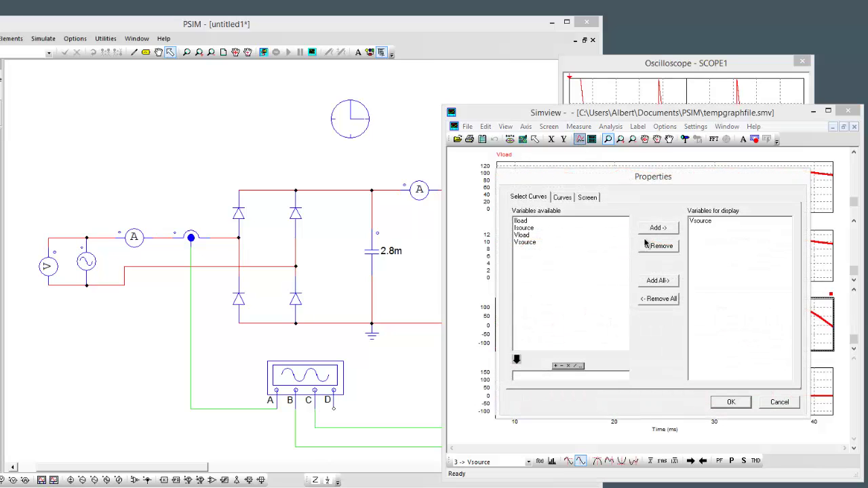
pyautogui.doubleClick(523, 229)
pyautogui.click(730, 402)
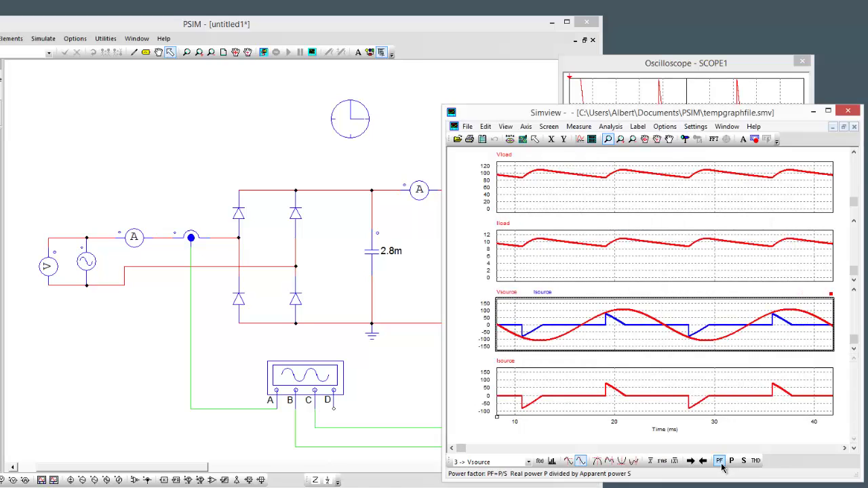
# Delete the Iload, Vload and separate Isource screens, then measure power factor (0.547).
pyautogui.click(733, 272)
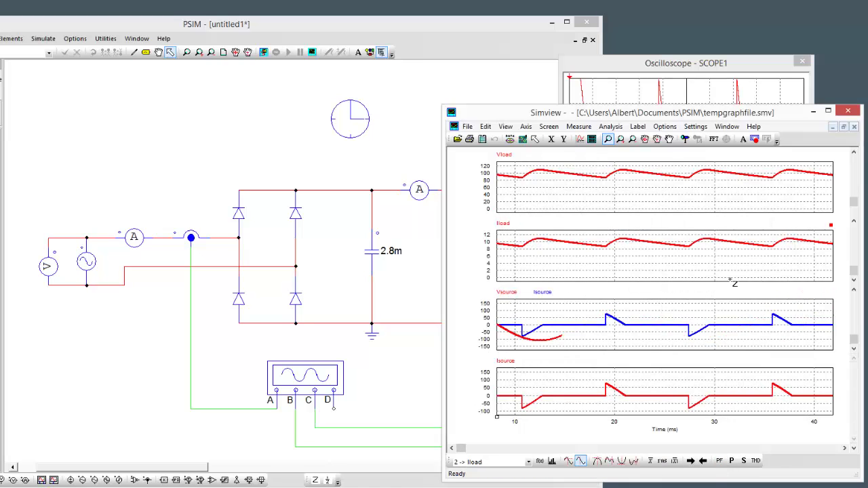
pyautogui.click(549, 127)
pyautogui.click(553, 180)
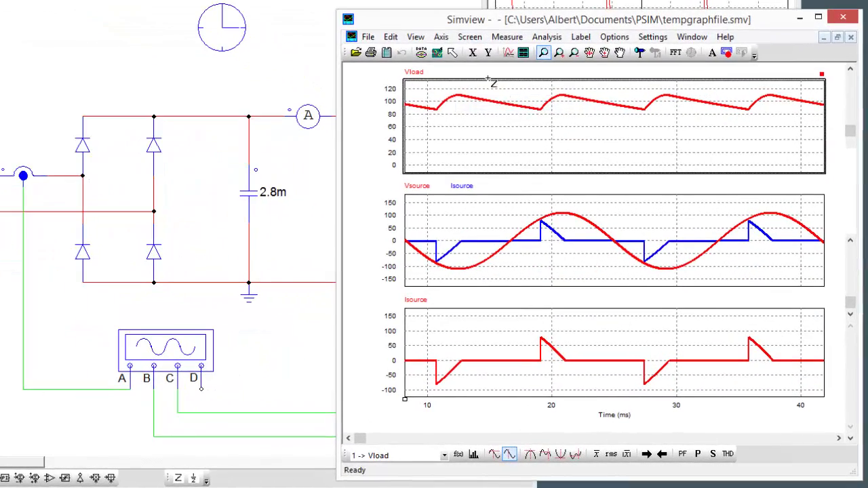
pyautogui.click(549, 127)
pyautogui.click(510, 104)
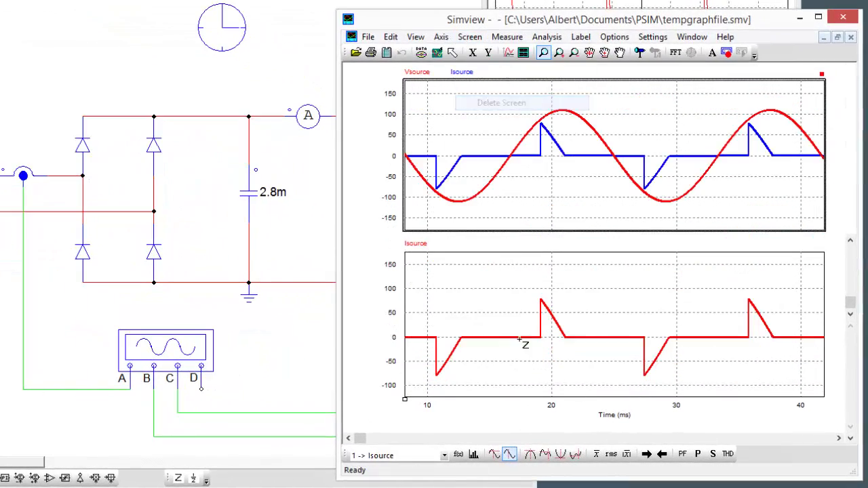
pyautogui.click(469, 36)
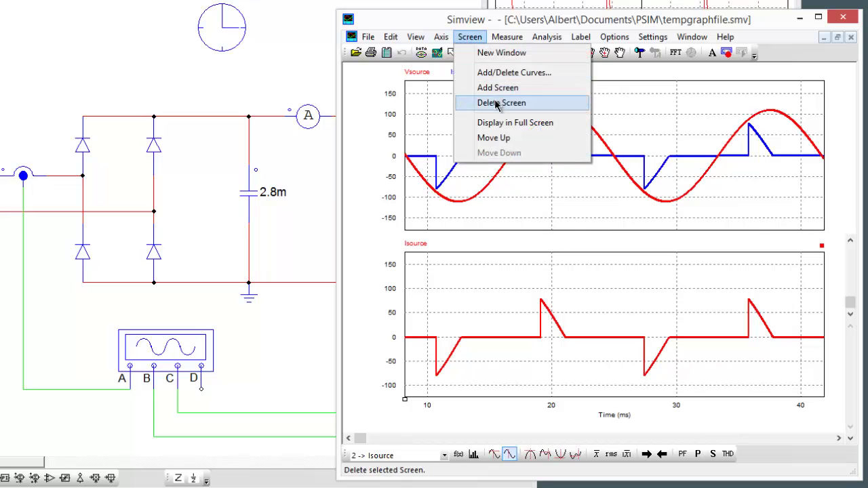
pyautogui.click(497, 103)
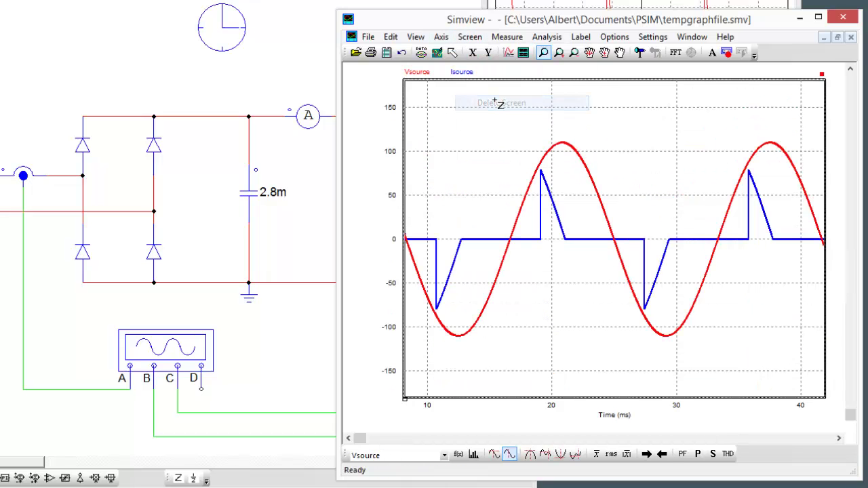
pyautogui.click(682, 454)
# Read the 0.547 power factor, then check 60 Hz THD: Vsource 0.941m, Isource 1.356.
pyautogui.moveTo(762, 298); pyautogui.dragTo(350, 20)
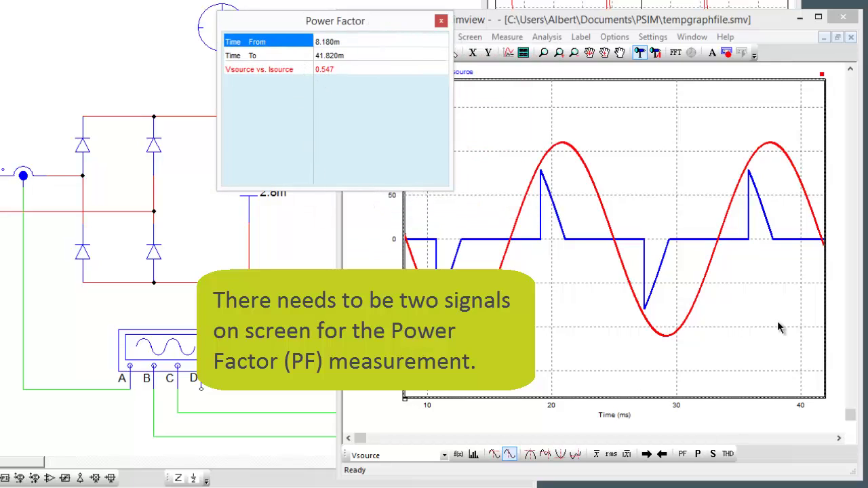
pyautogui.click(441, 22)
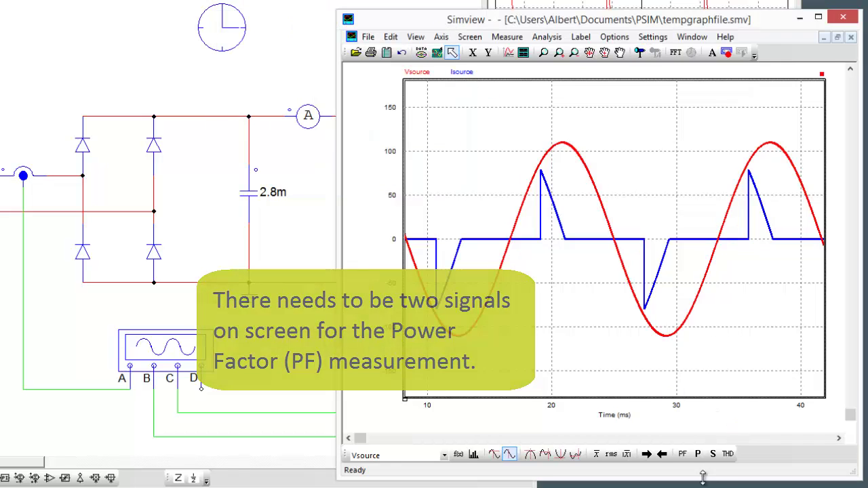
pyautogui.click(728, 453)
pyautogui.click(609, 287)
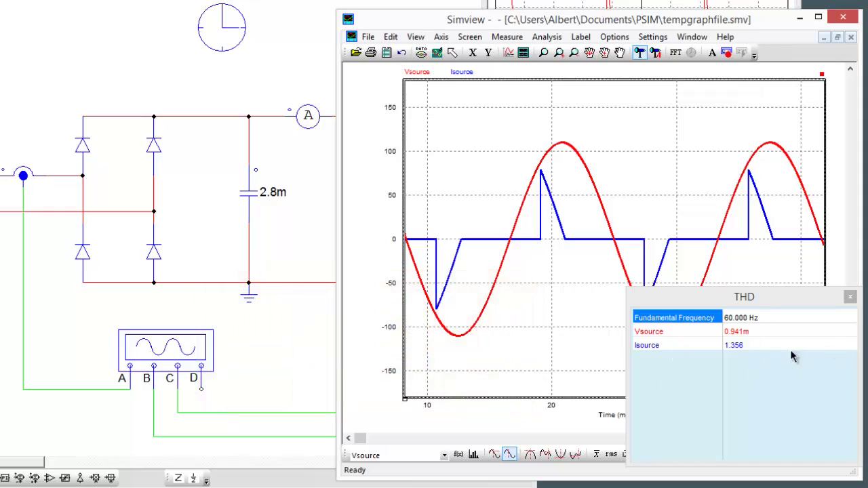
pyautogui.click(850, 297)
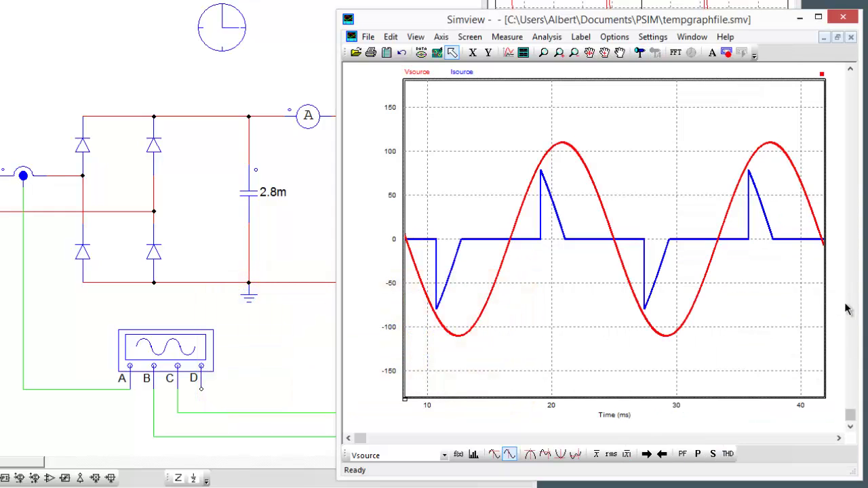
# Remove Vsource from the plot and compute the FFT of Isource.
pyautogui.click(508, 53)
pyautogui.click(659, 154)
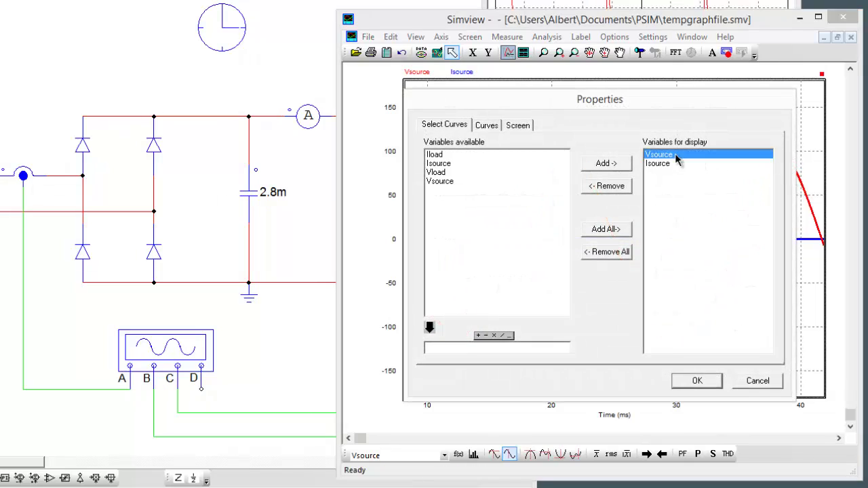
pyautogui.doubleClick(660, 154)
pyautogui.press('Return')
pyautogui.click(675, 52)
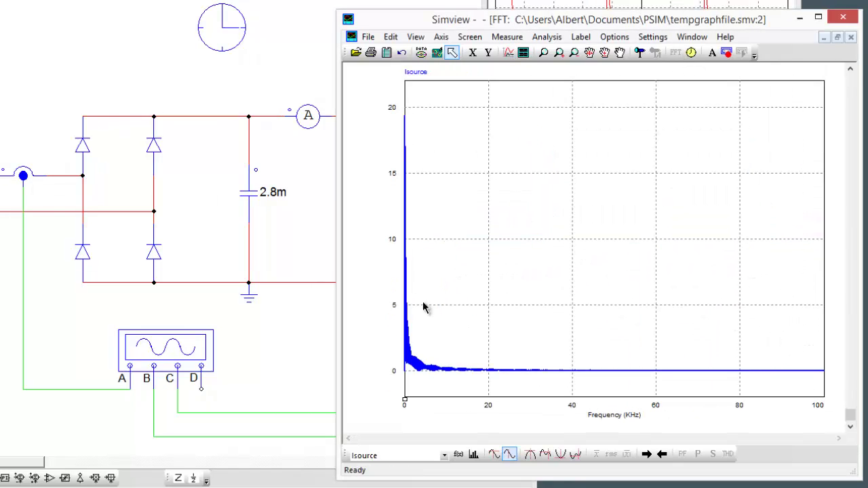
# Set the FFT frequency axis to a logarithmic scale.
pyautogui.click(473, 53)
pyautogui.click(492, 250)
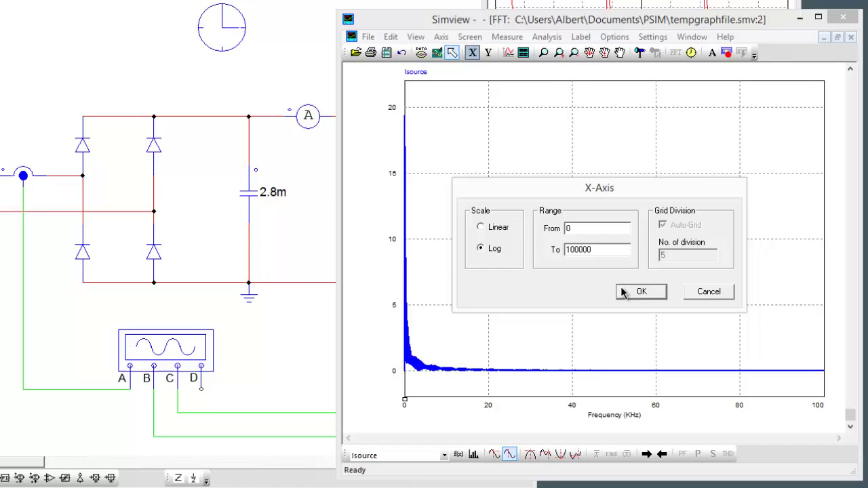
pyautogui.click(641, 291)
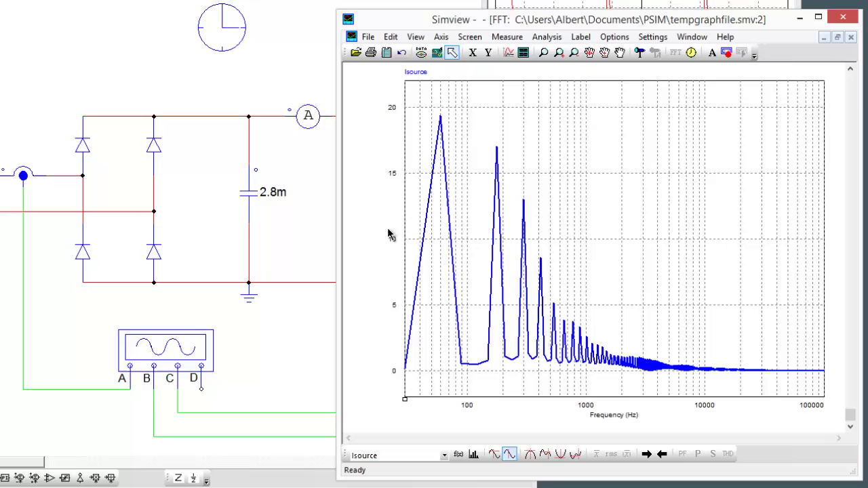
# Show the Isource FFT magnitudes in dB µV, peaking near 145 dB.
pyautogui.click(489, 54)
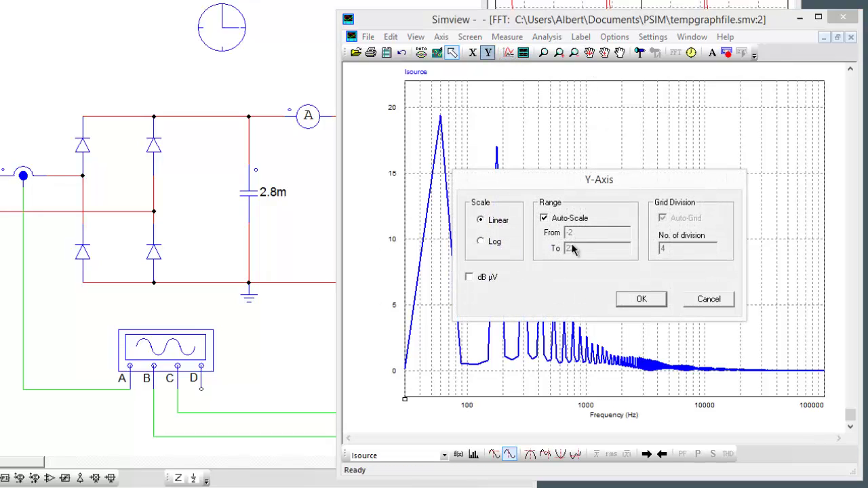
pyautogui.click(469, 277)
pyautogui.click(639, 300)
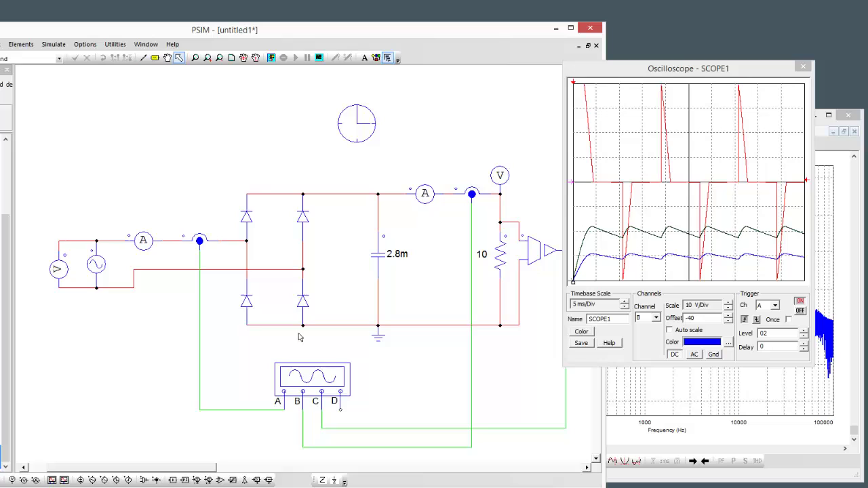
pyautogui.moveTo(242, 341); pyautogui.dragTo(398, 424)
pyautogui.click(399, 423)
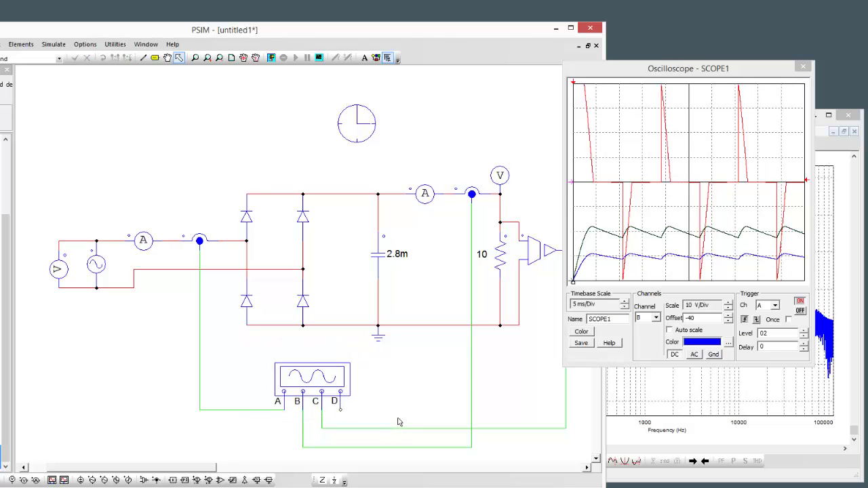